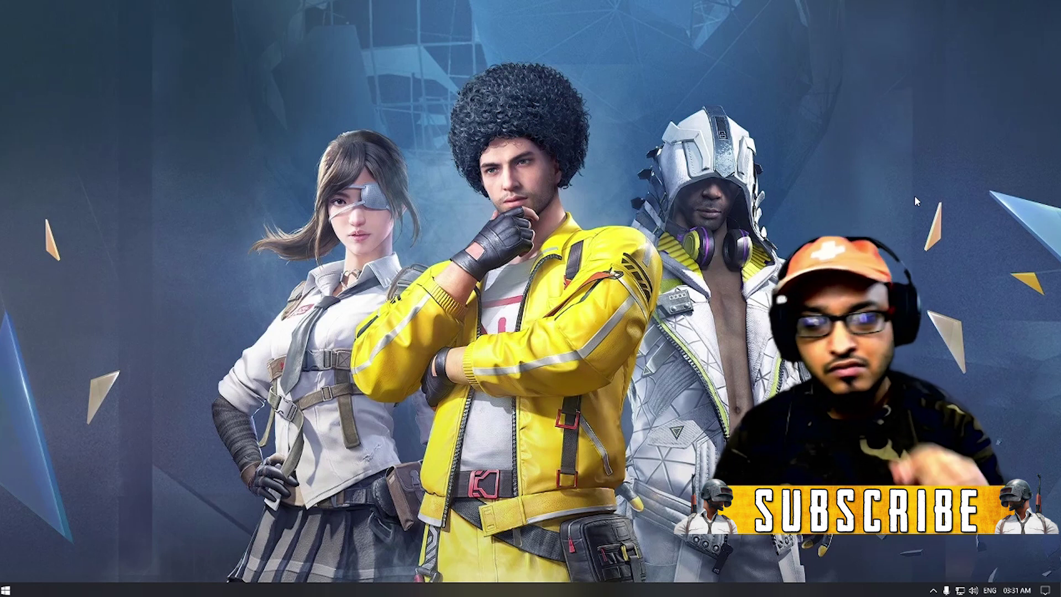
right_click(626, 137)
click(656, 185)
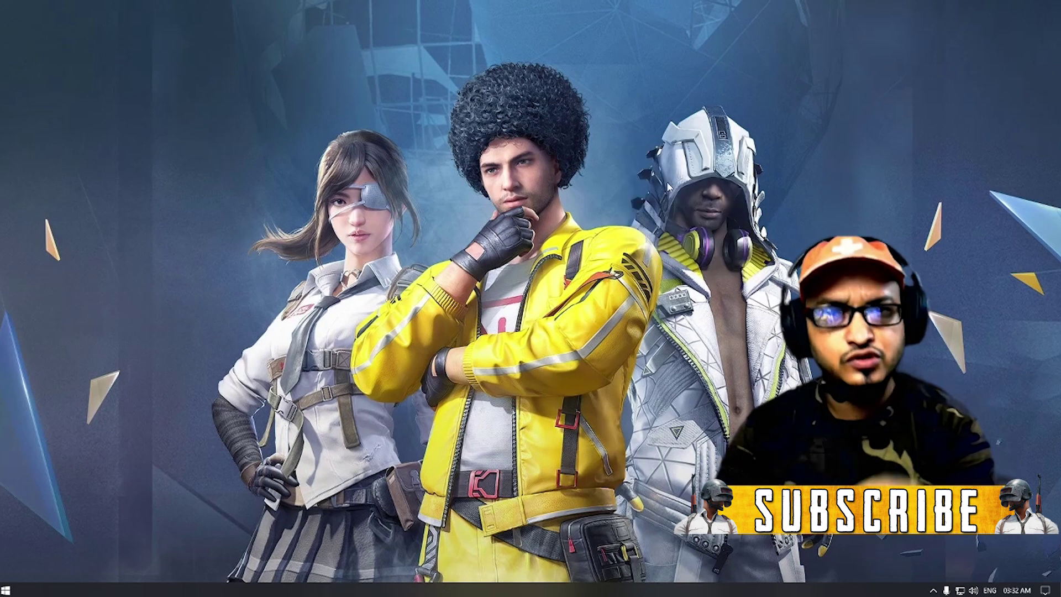
Step: Find the Windows appearance and performance options and apply the Adjust for best performance visual effects setting
key(super)
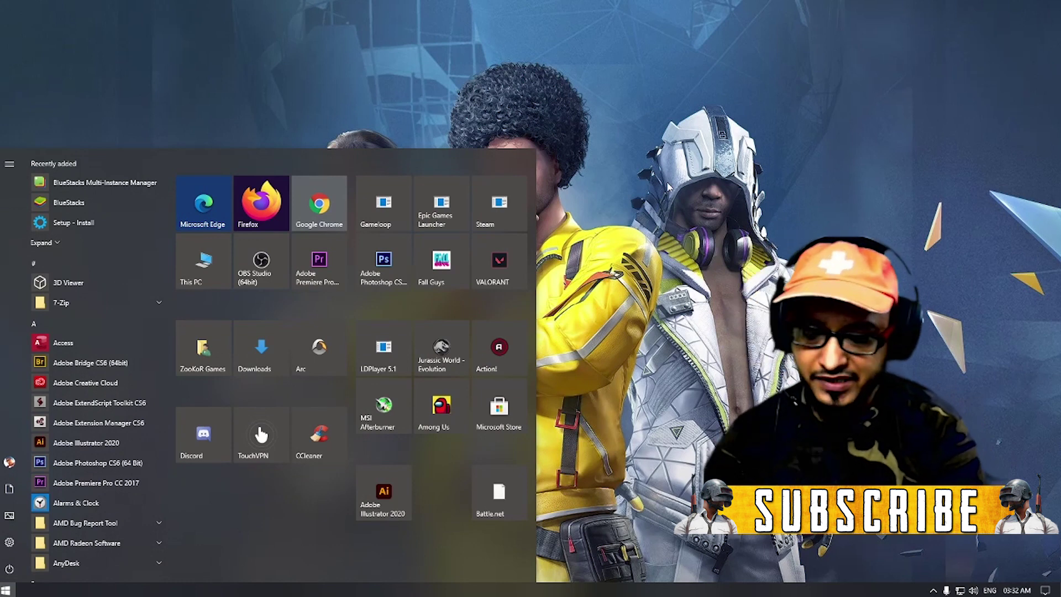
text(per)
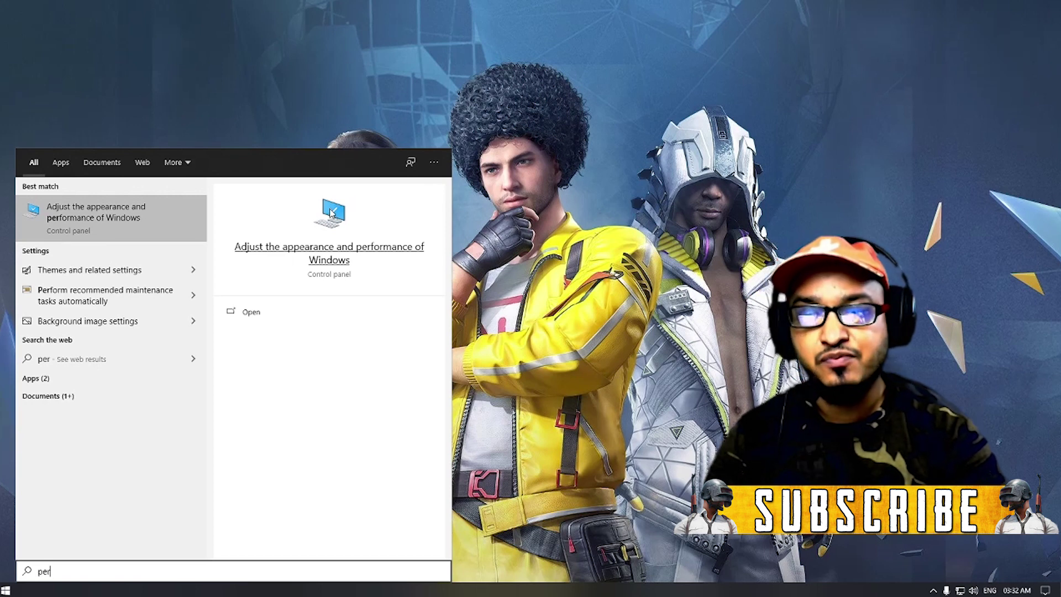
click(332, 213)
drag(237, 80, 651, 98)
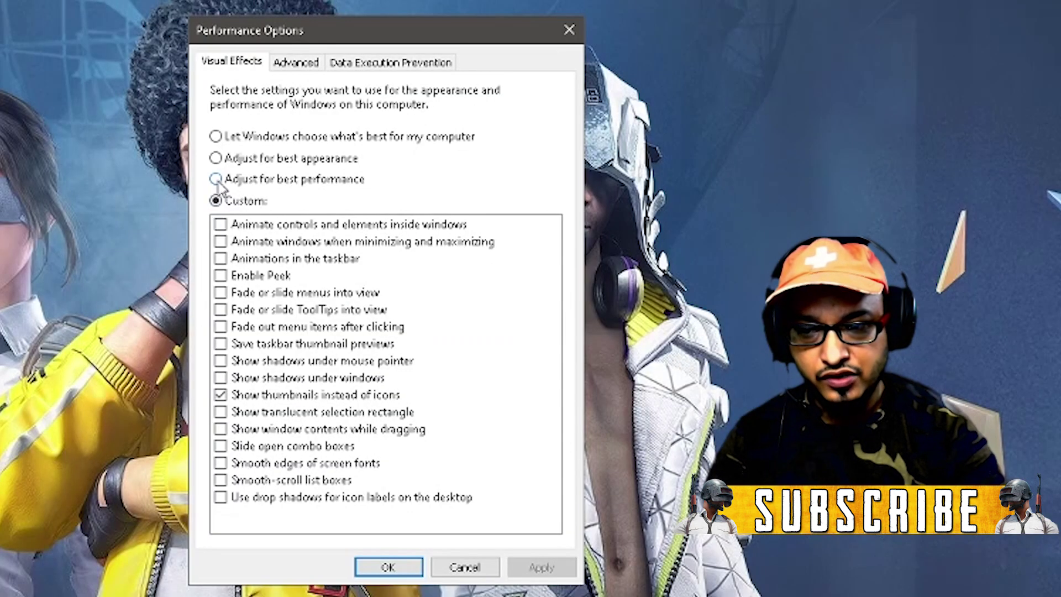
click(502, 184)
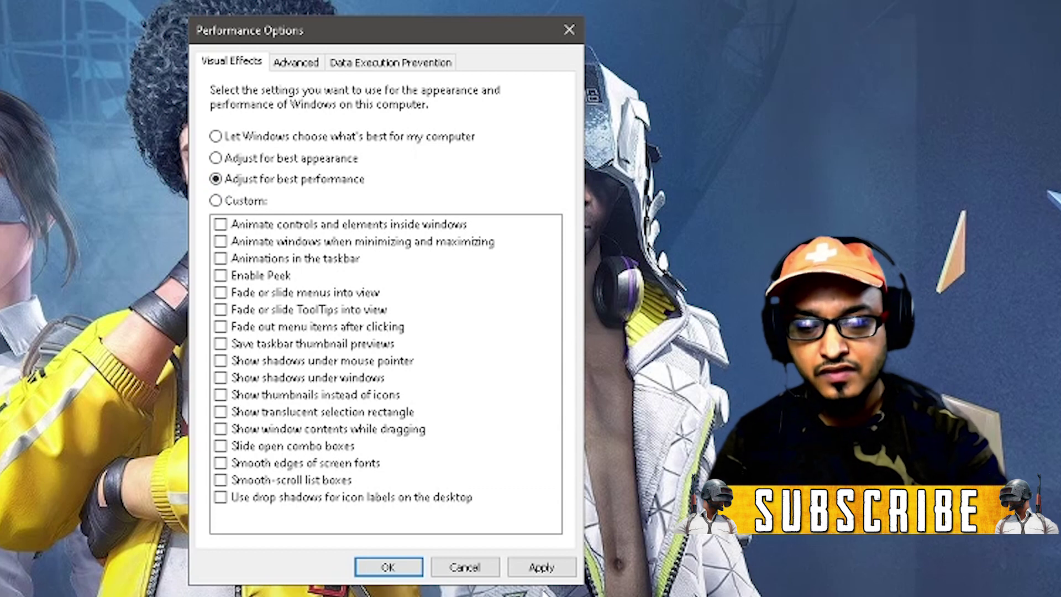
click(541, 569)
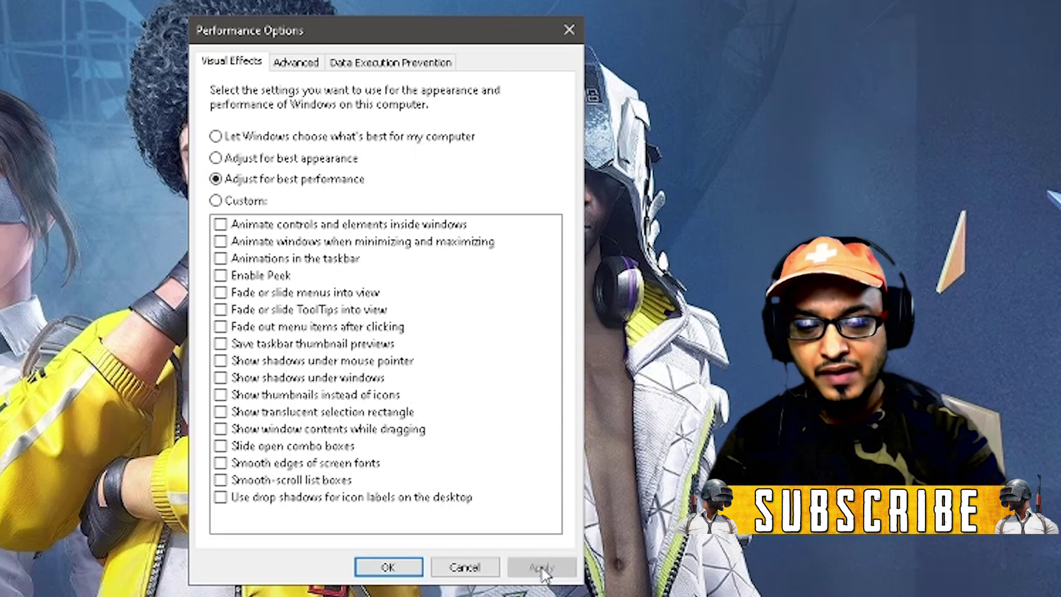
Step: Inspect the custom paging file size of drive C in the virtual memory settings and leave Performance Options without changes
click(297, 64)
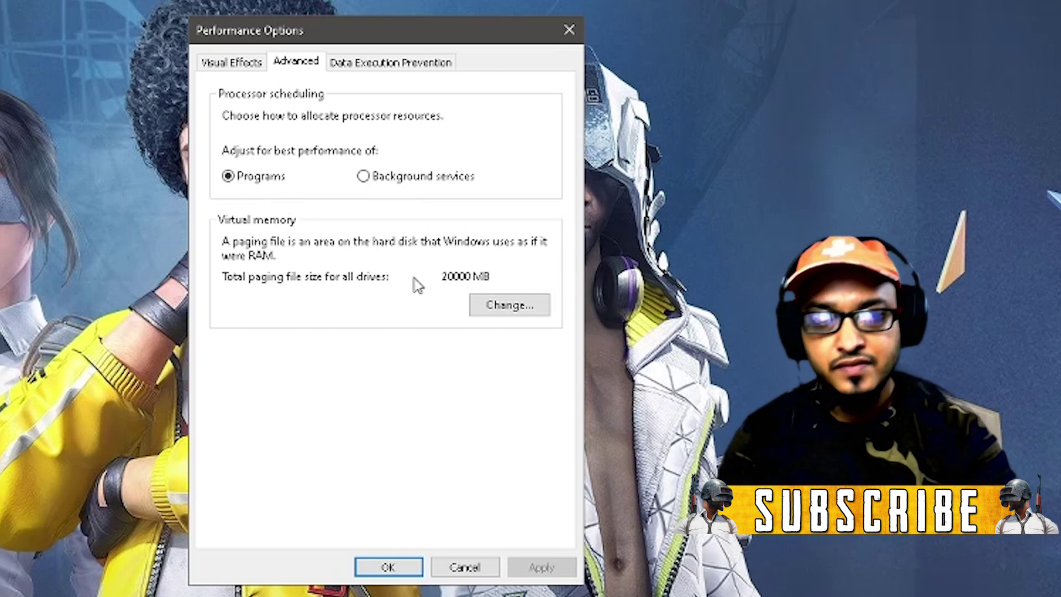
click(495, 307)
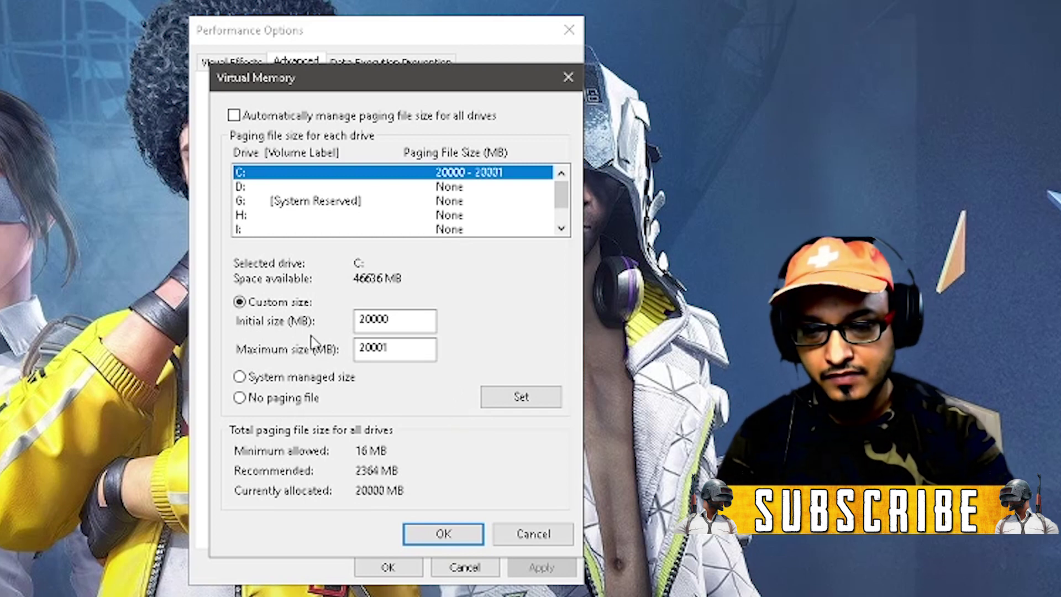
drag(372, 326, 401, 323)
click(407, 321)
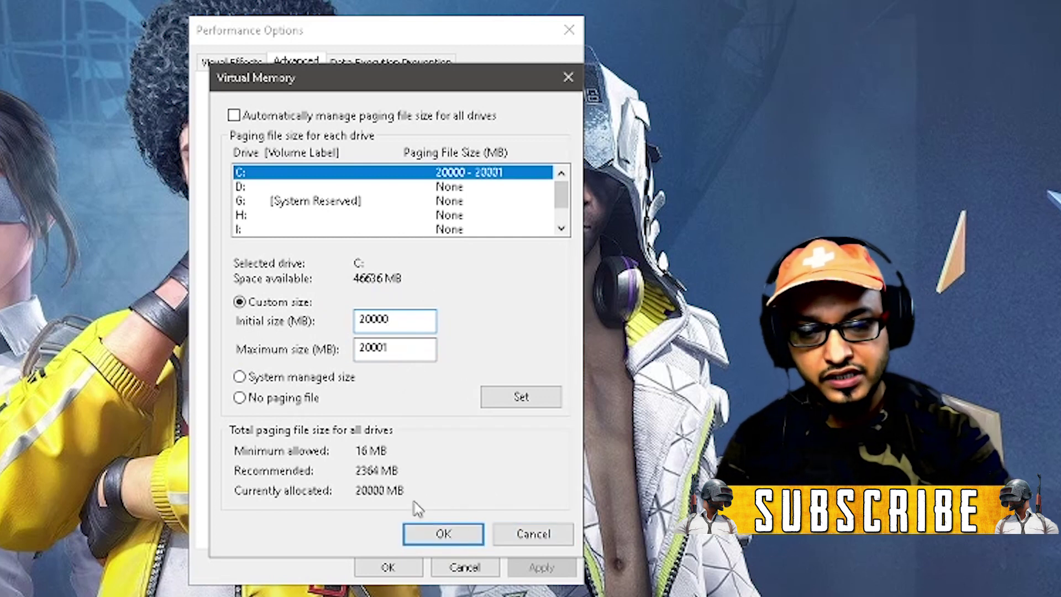
click(553, 538)
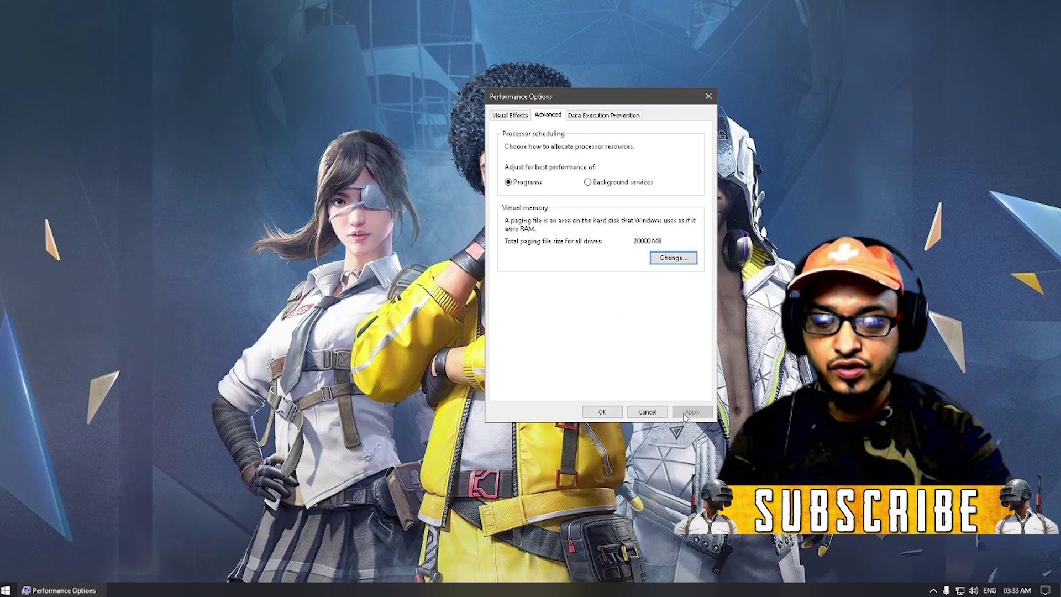
click(465, 568)
right_click(432, 277)
click(469, 316)
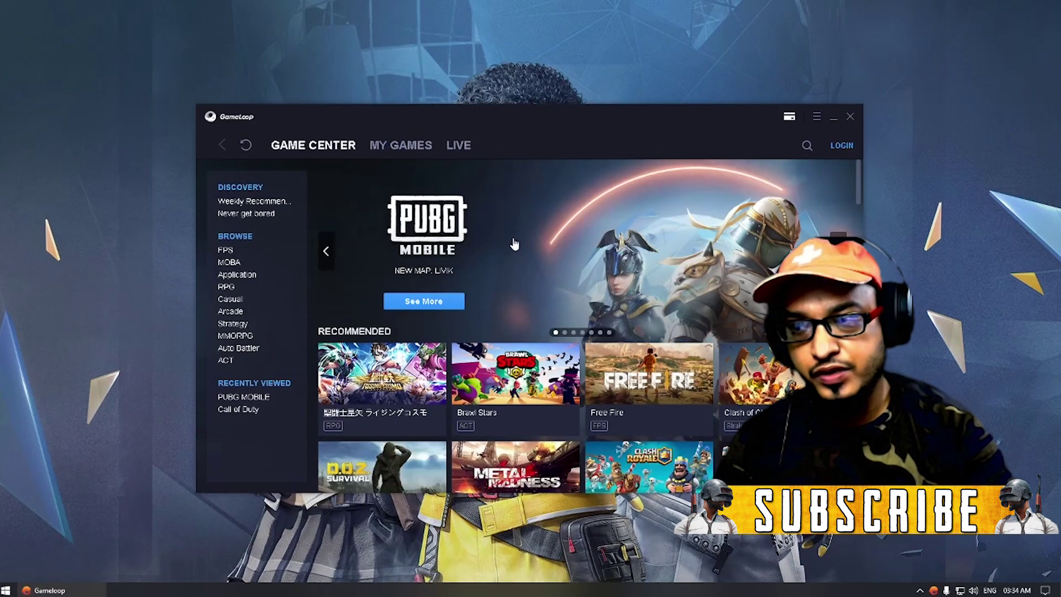
Step: In GameLoop, review the engine settings, the available resolutions and the PUBG MOBILE game settings, leaving without saving
drag(564, 133, 540, 143)
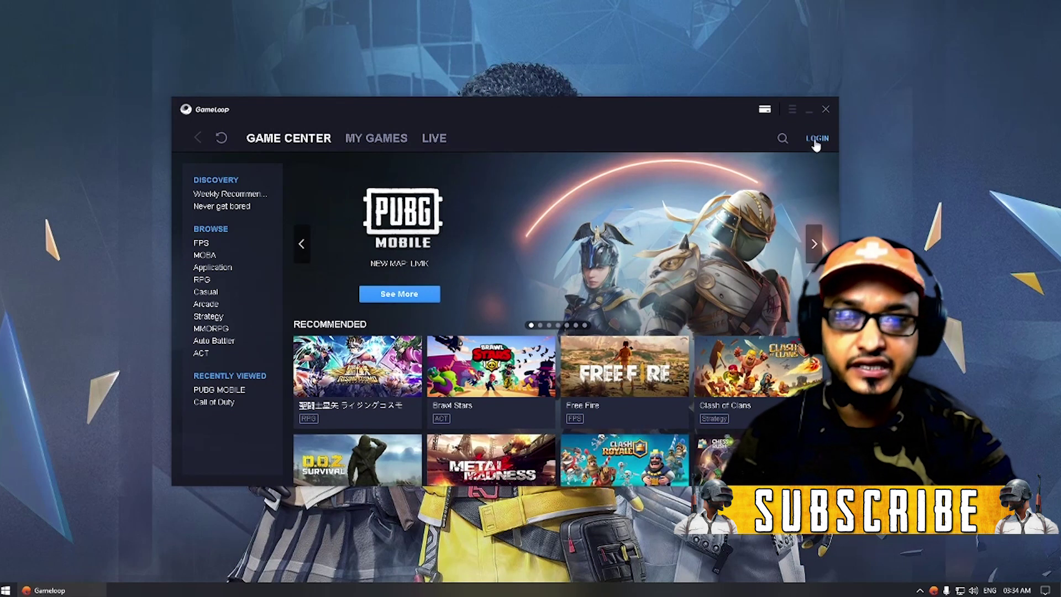
click(793, 110)
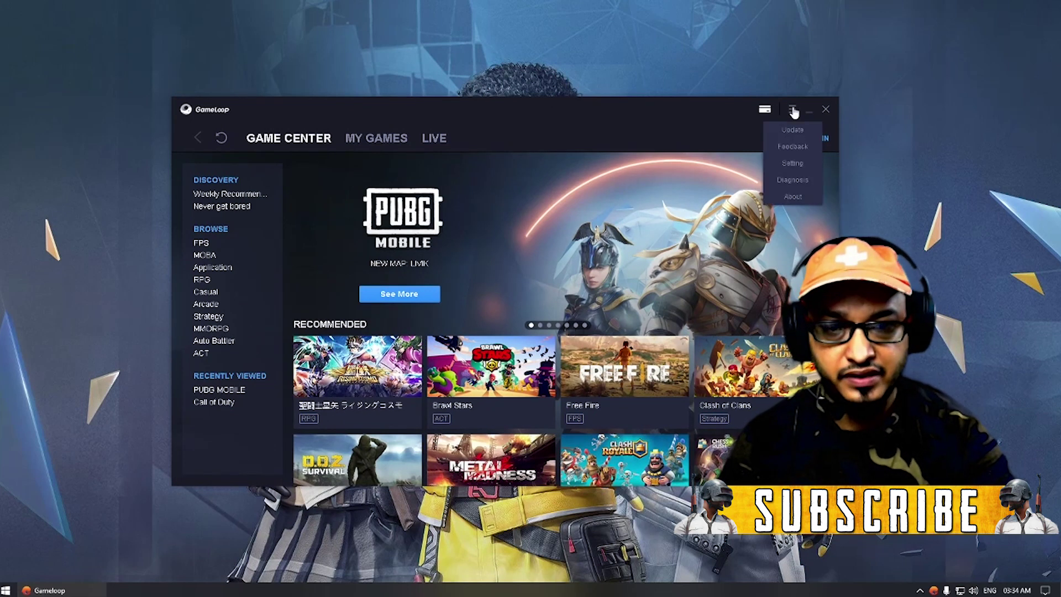
click(798, 165)
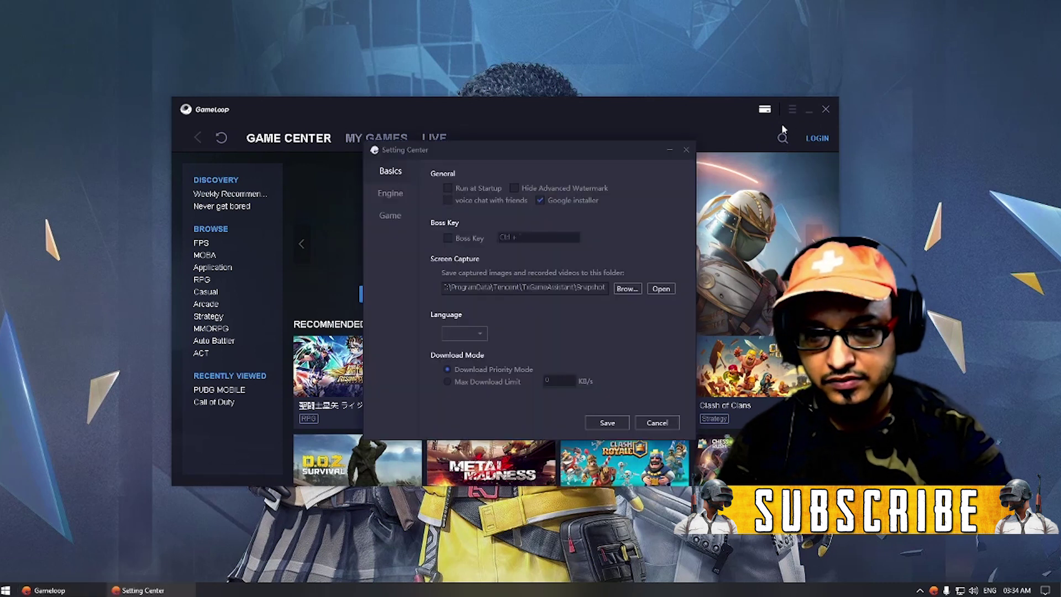
click(395, 195)
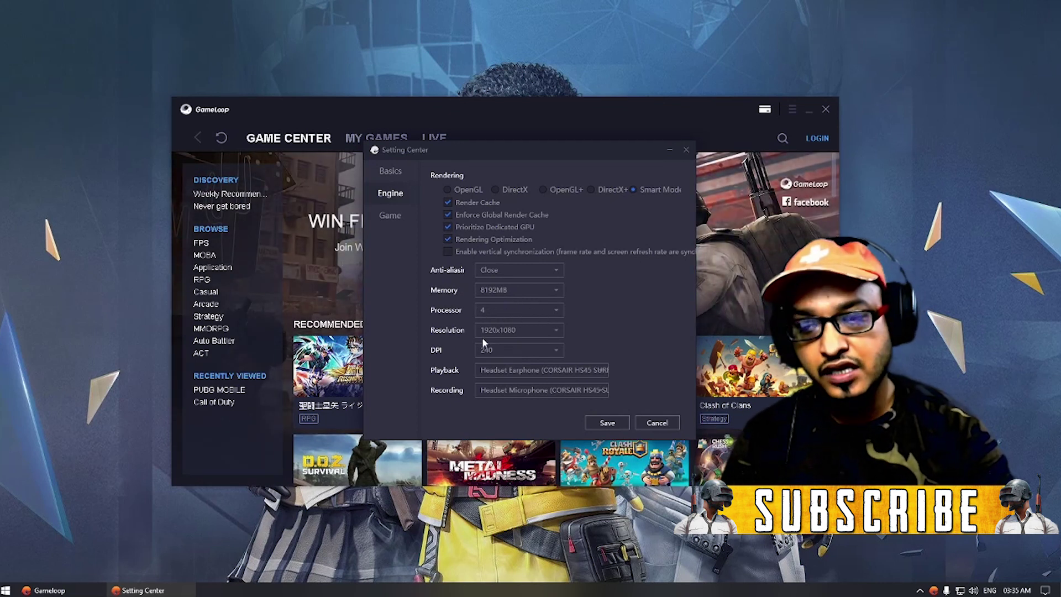
click(536, 333)
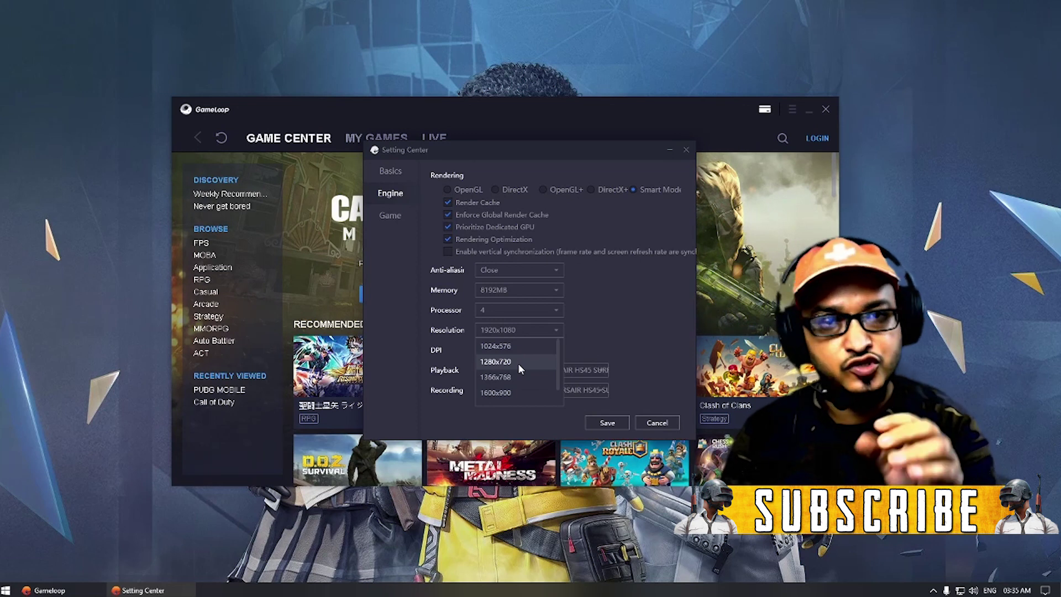
click(615, 339)
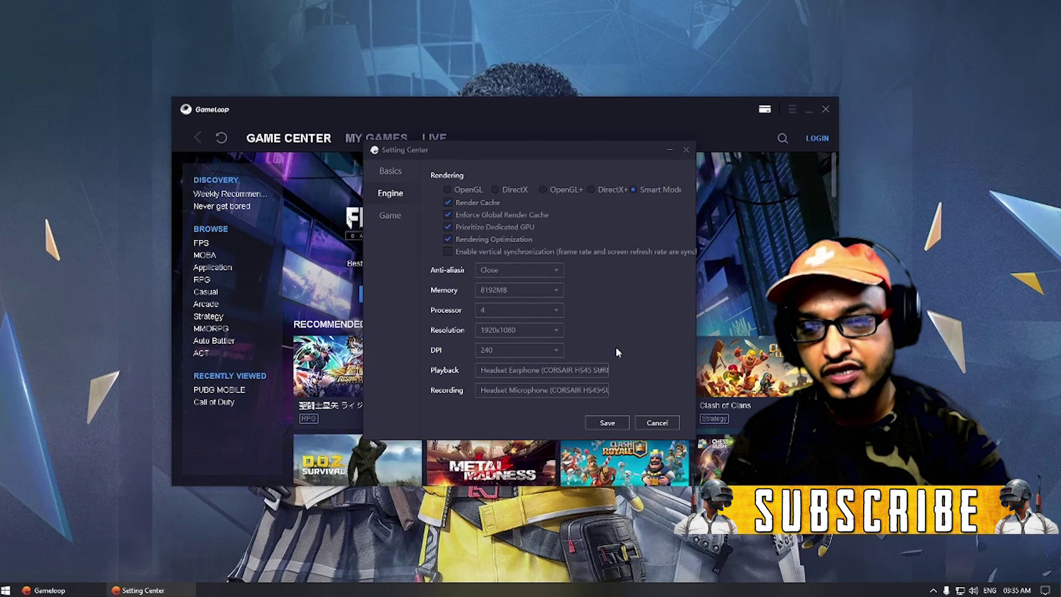
click(392, 217)
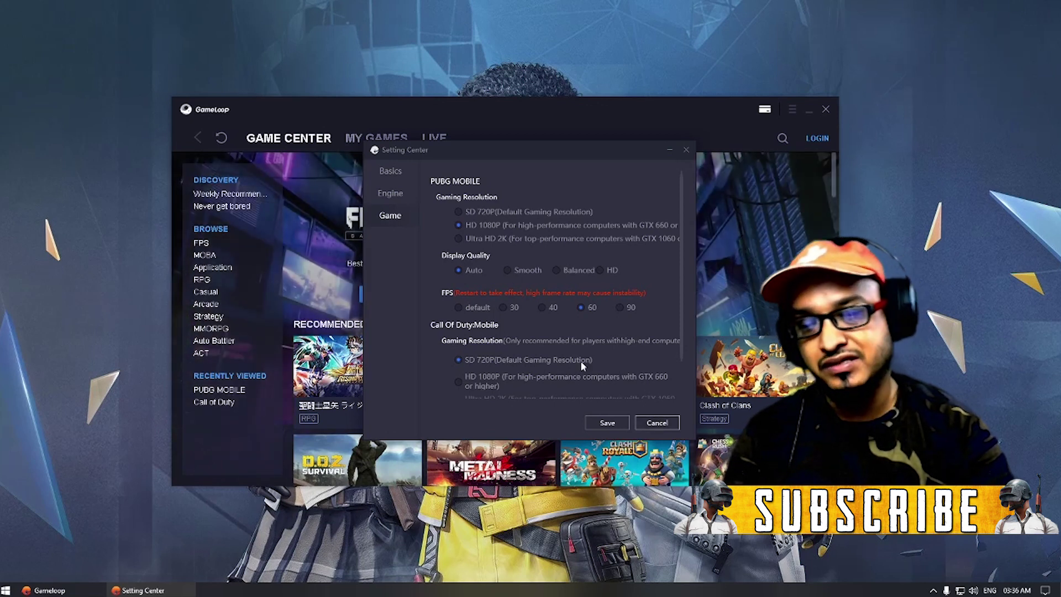
click(656, 422)
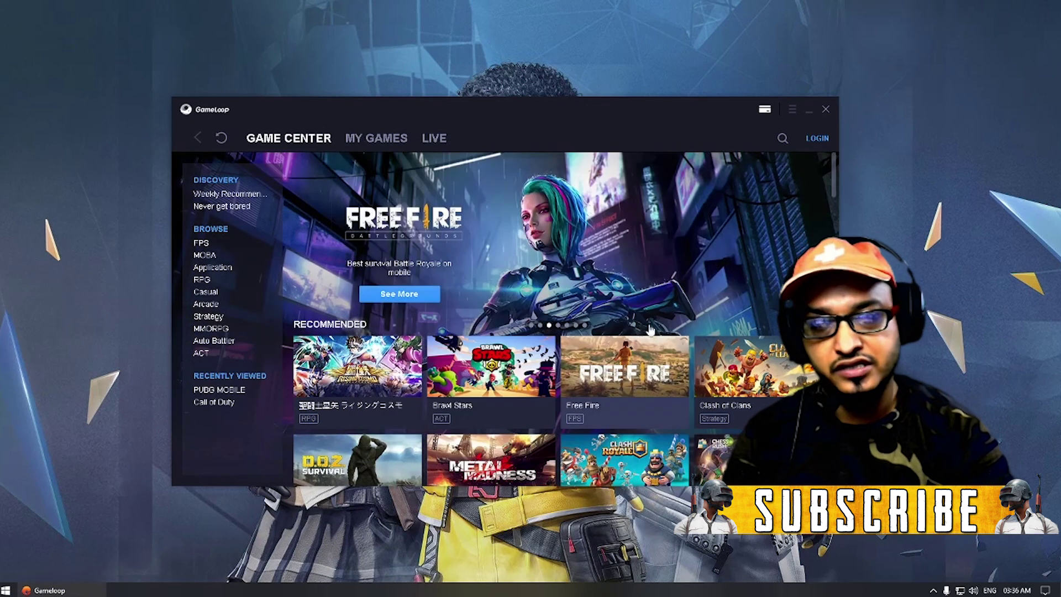
Step: Launch PUBG MOBILE from the installed games and reposition its window on the desktop
click(381, 139)
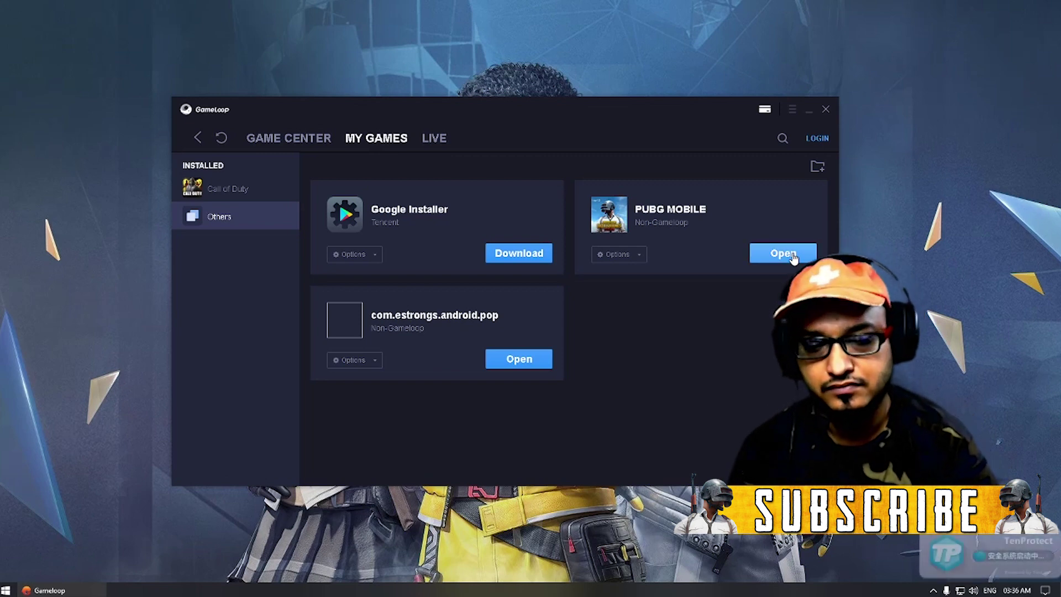
click(792, 255)
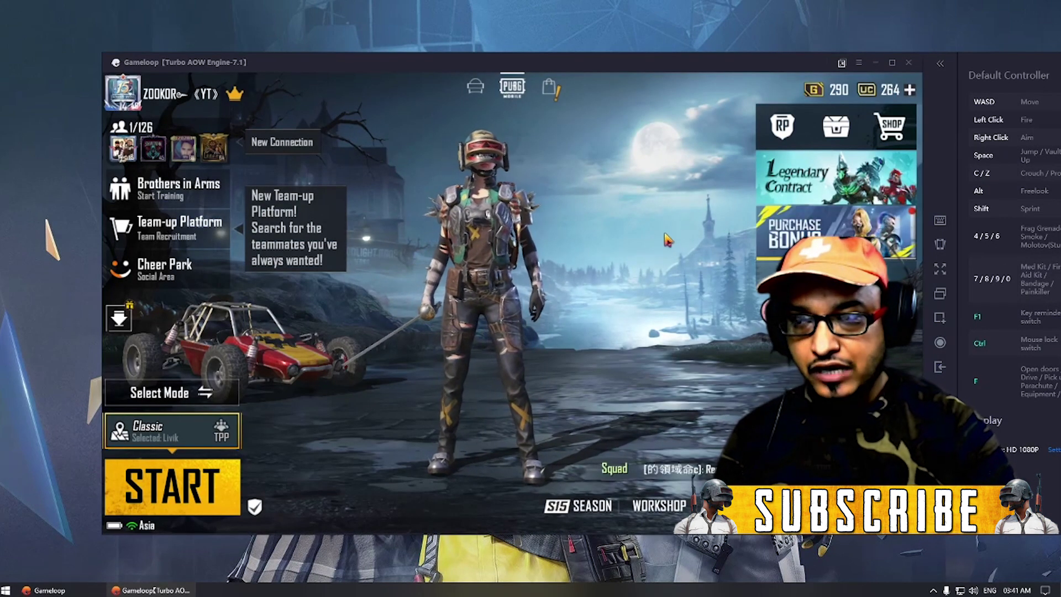
drag(739, 58, 732, 52)
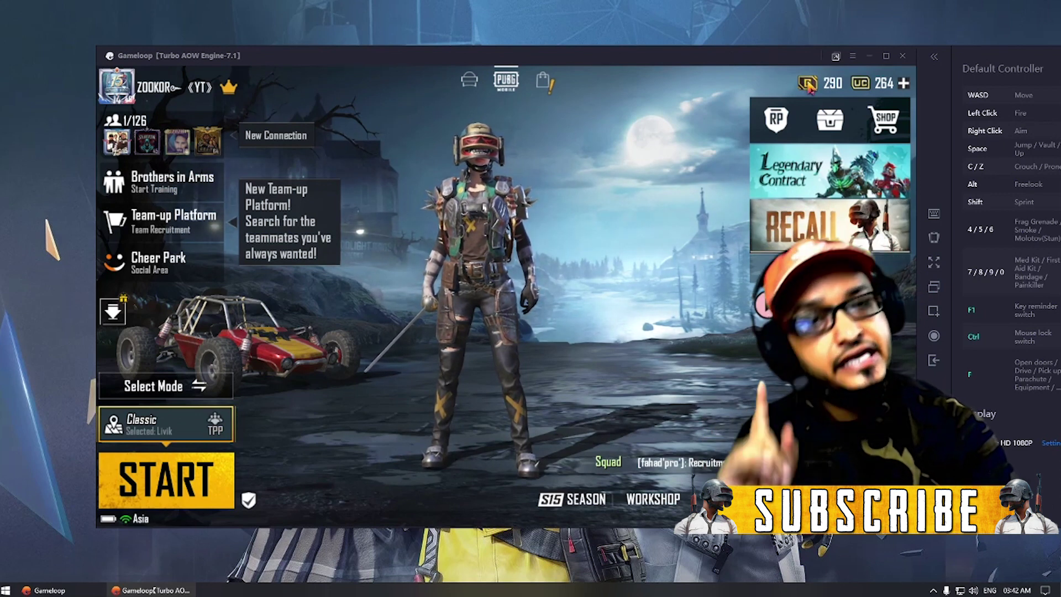
click(853, 56)
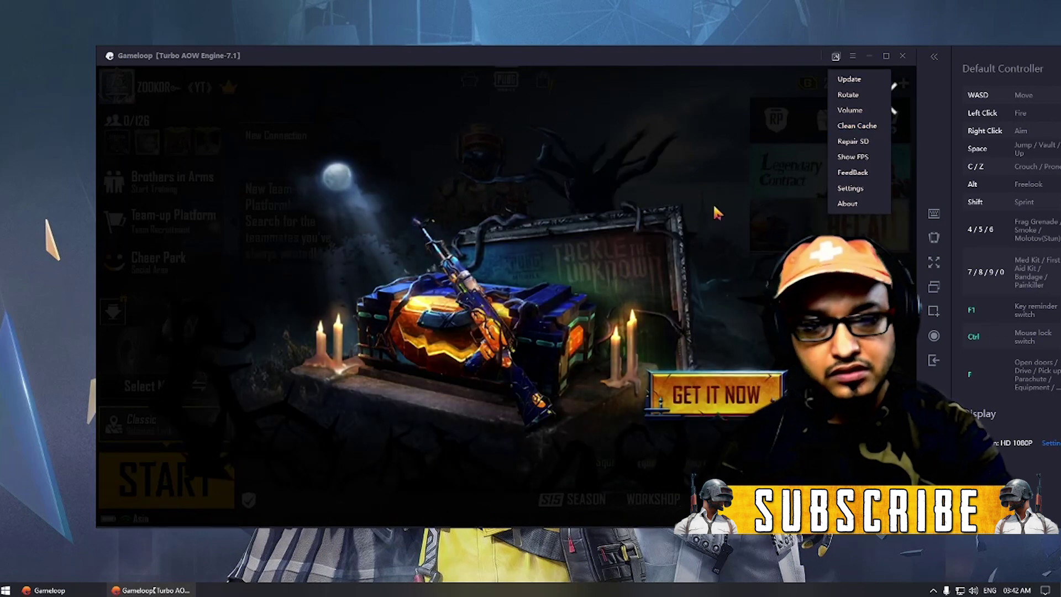
click(652, 217)
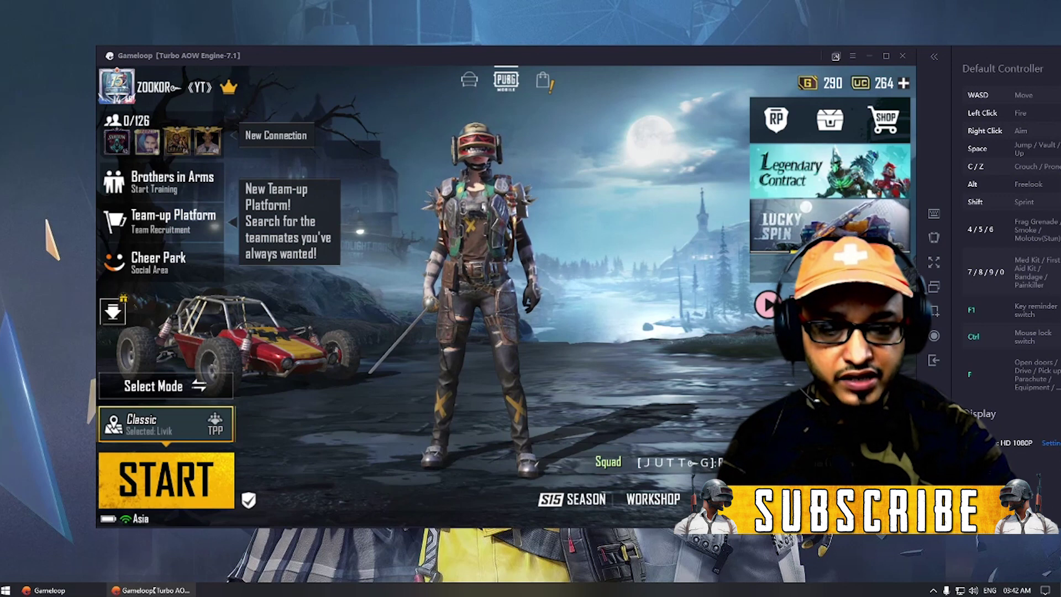
Step: Examine the in-game graphics settings, including graphics quality, frame rate, style, anti-aliasing, shadows and auto-adjust graphics
click(865, 133)
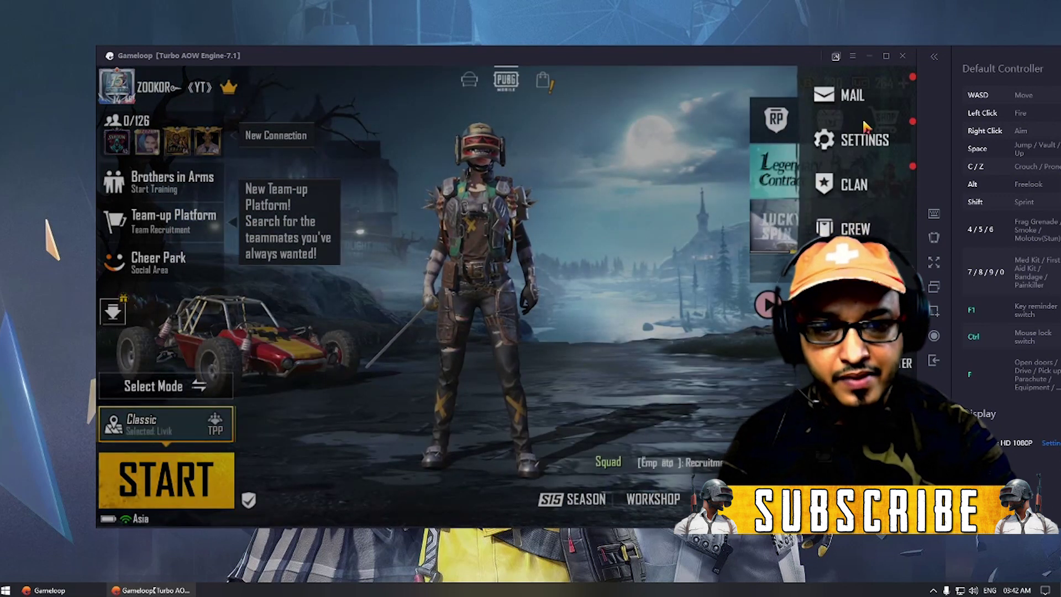
click(865, 141)
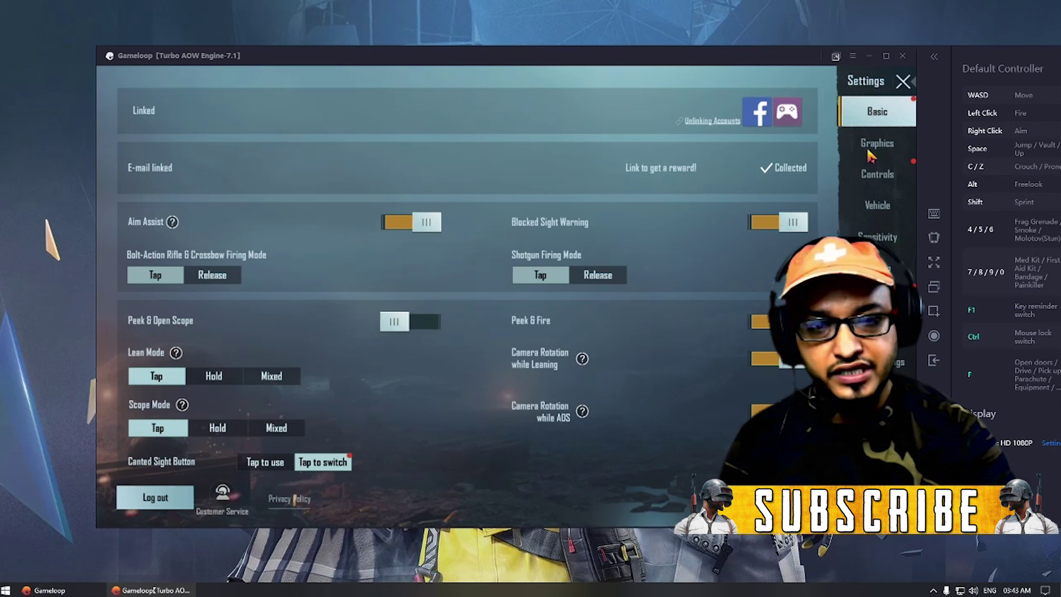
click(874, 149)
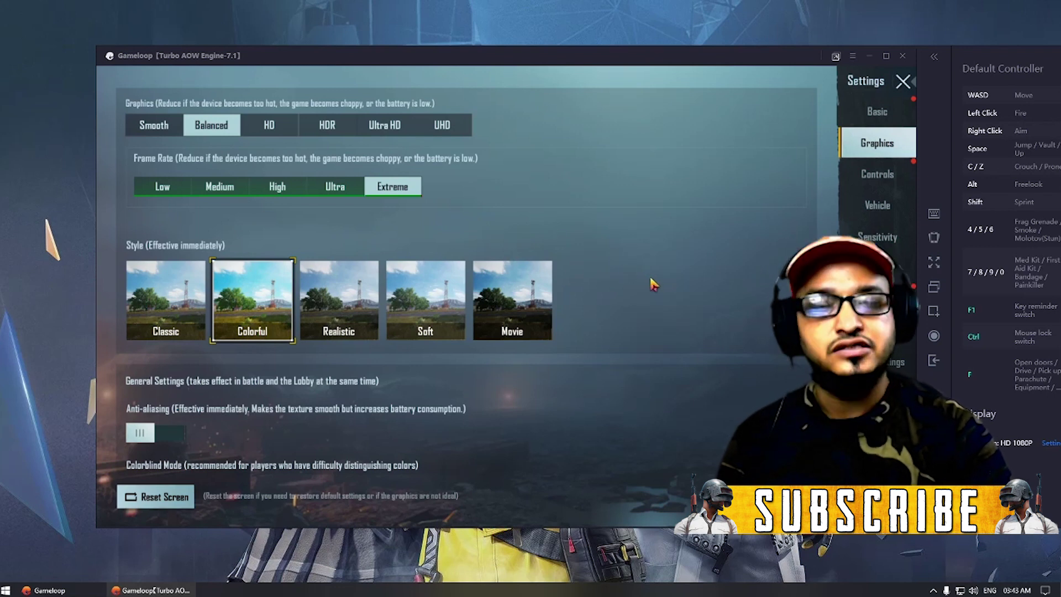
scroll(666, 303, down, 5)
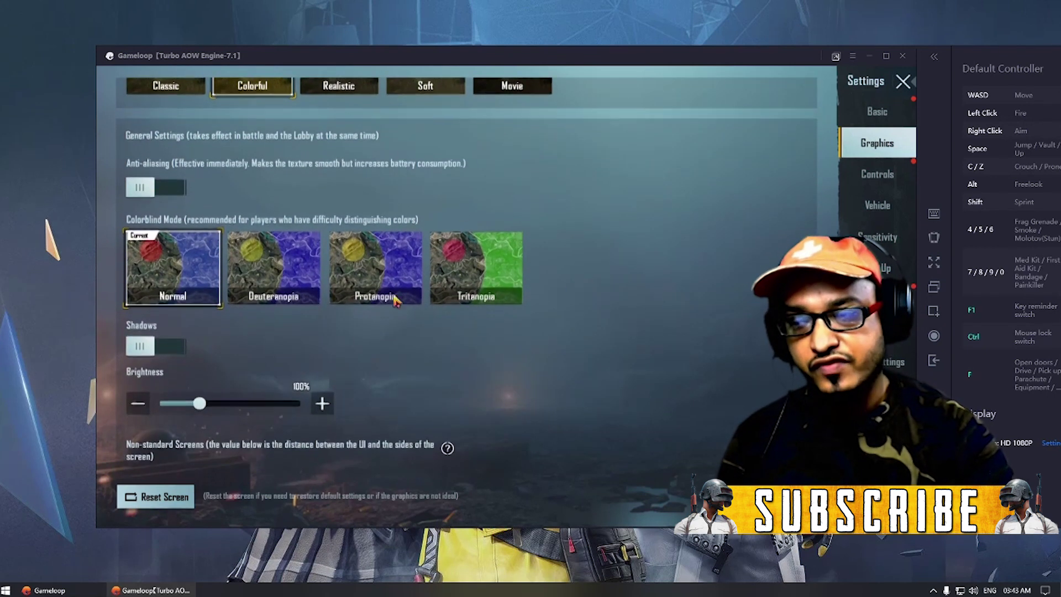
scroll(647, 260, down, 2)
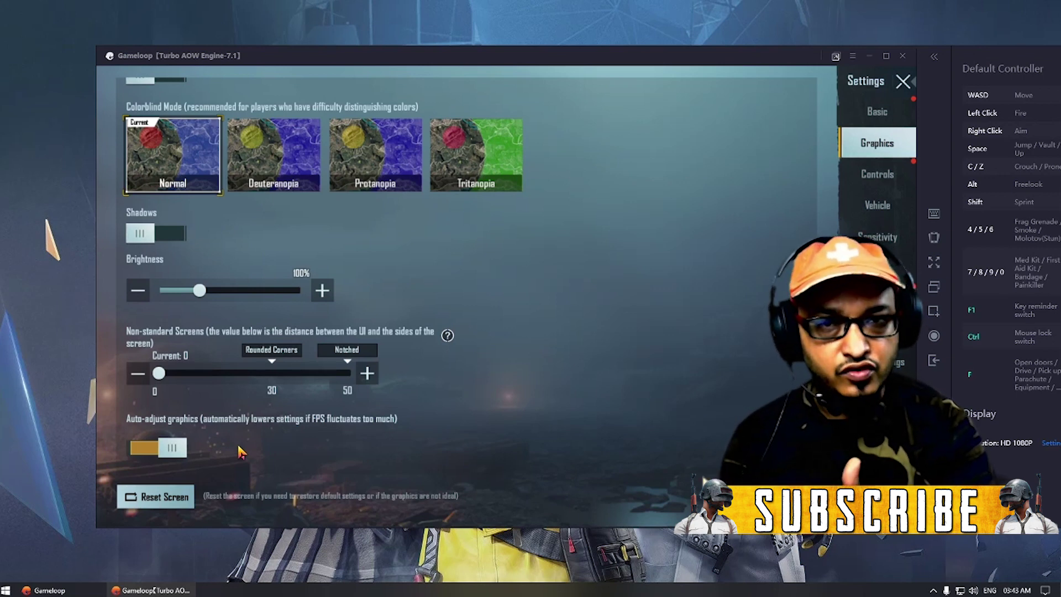
scroll(616, 289, up, 5)
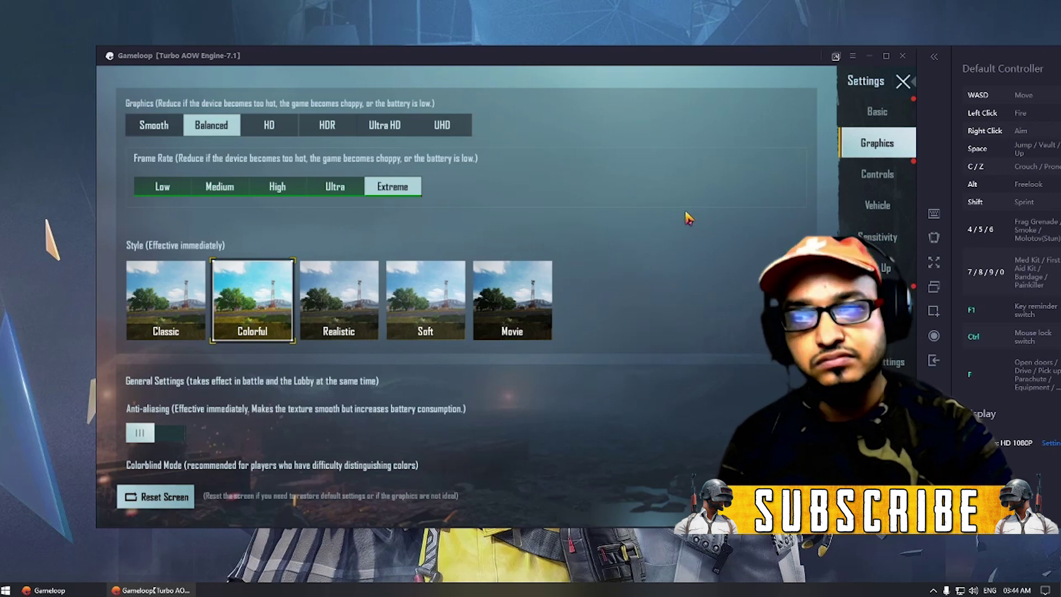
Step: Turn on the emulator's FPS display and close the in-game settings
click(853, 56)
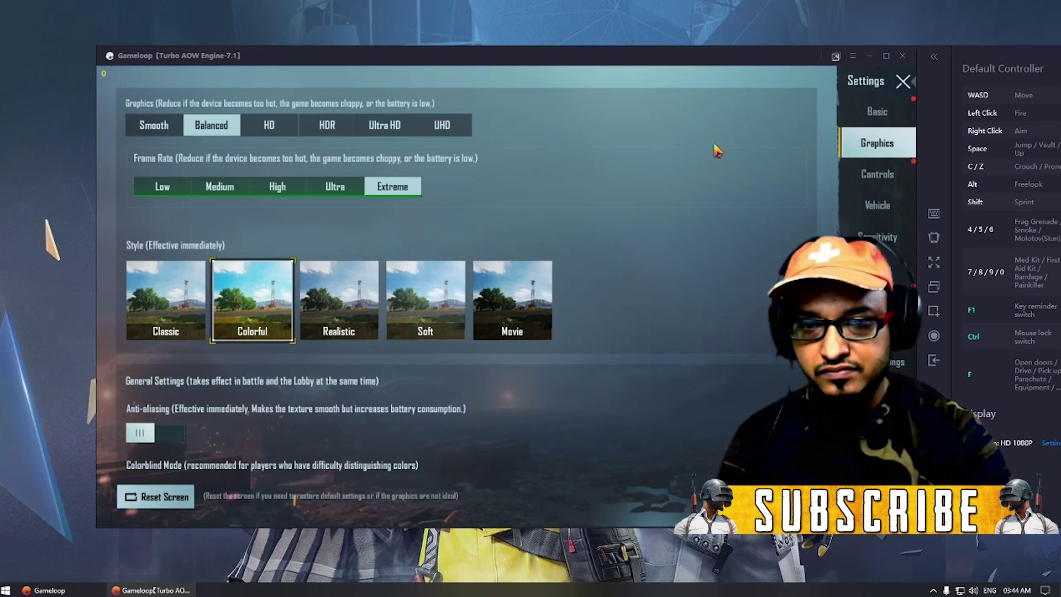
click(903, 82)
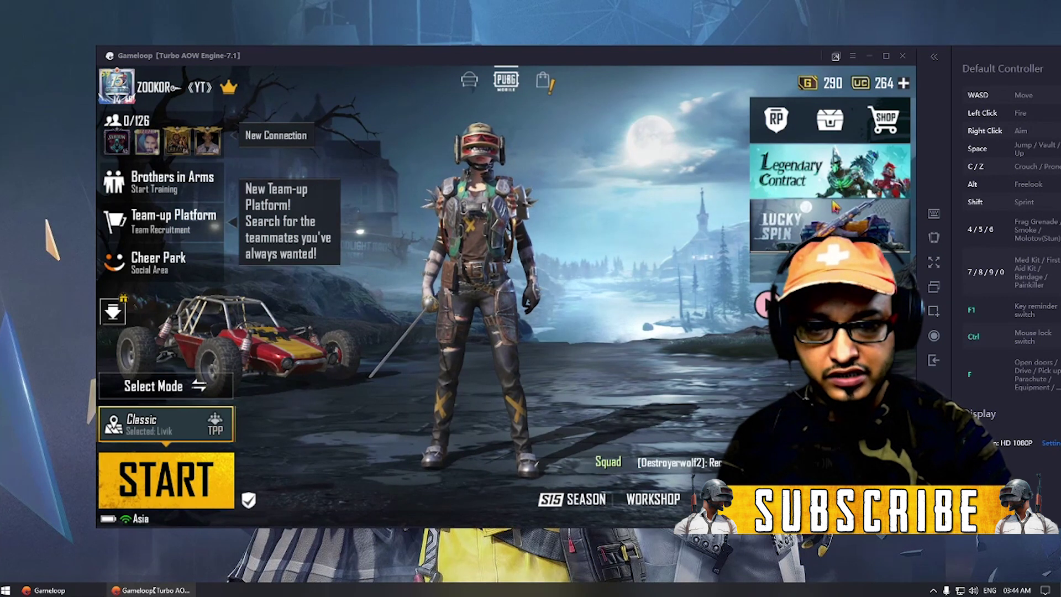
Step: Open the in-game settings from the lobby's side menu
click(901, 298)
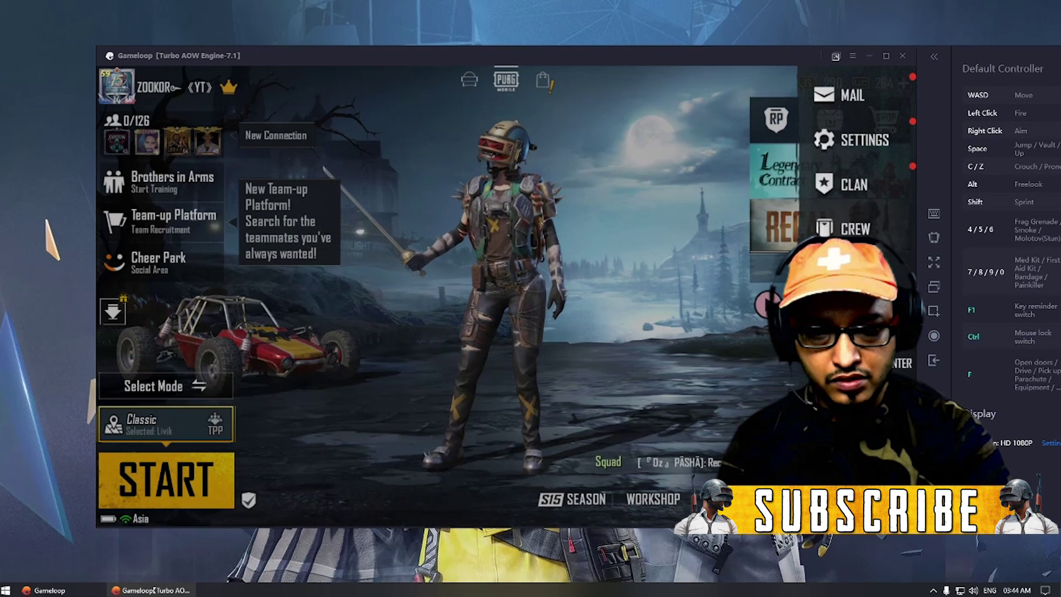
click(864, 140)
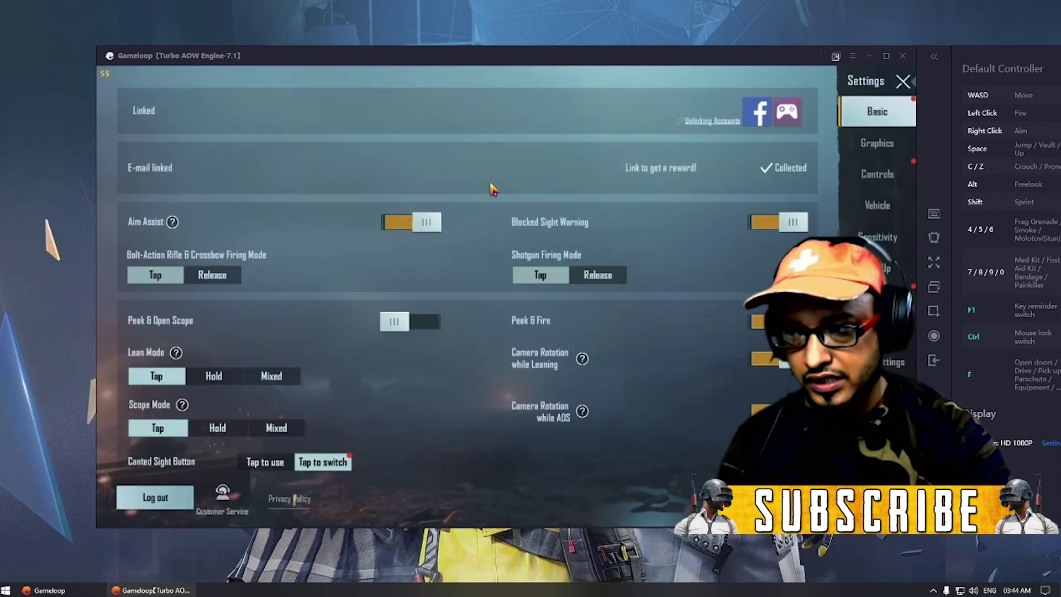